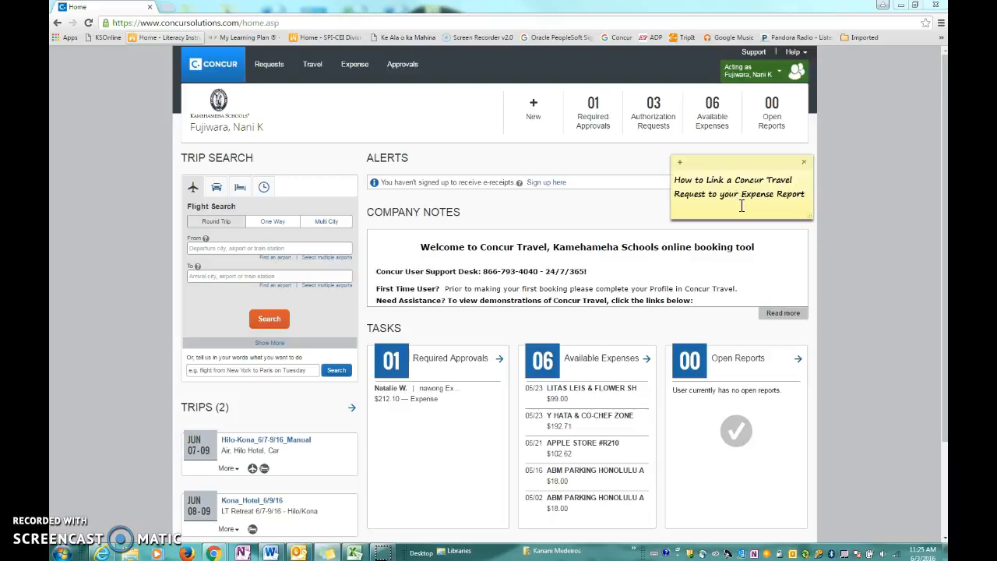
Display all travel requests regardless of status, including cancelled ones, and return to the home page
{"action": "left_click", "coordinate": [905, 192]}
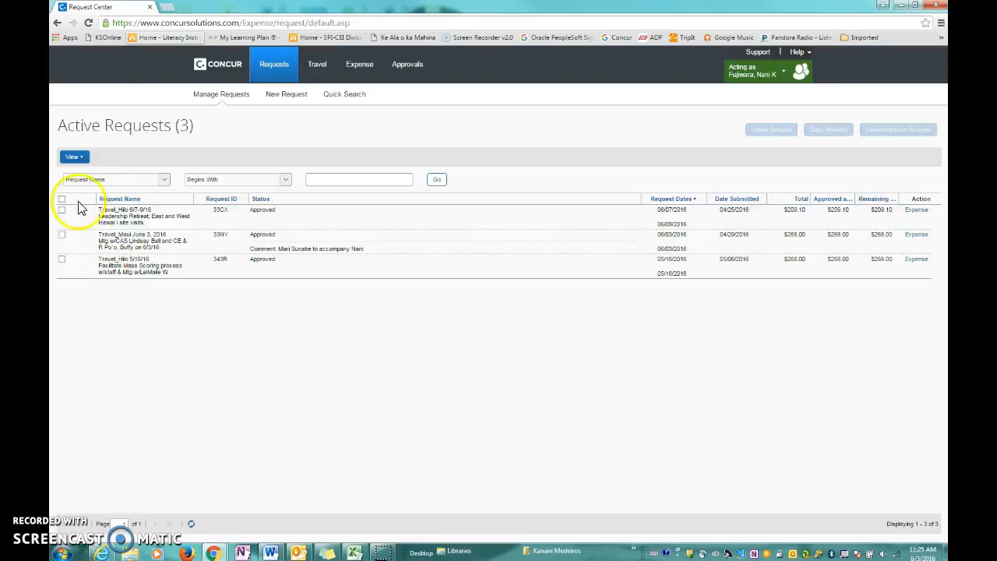
{"action": "left_click", "coordinate": [77, 159]}
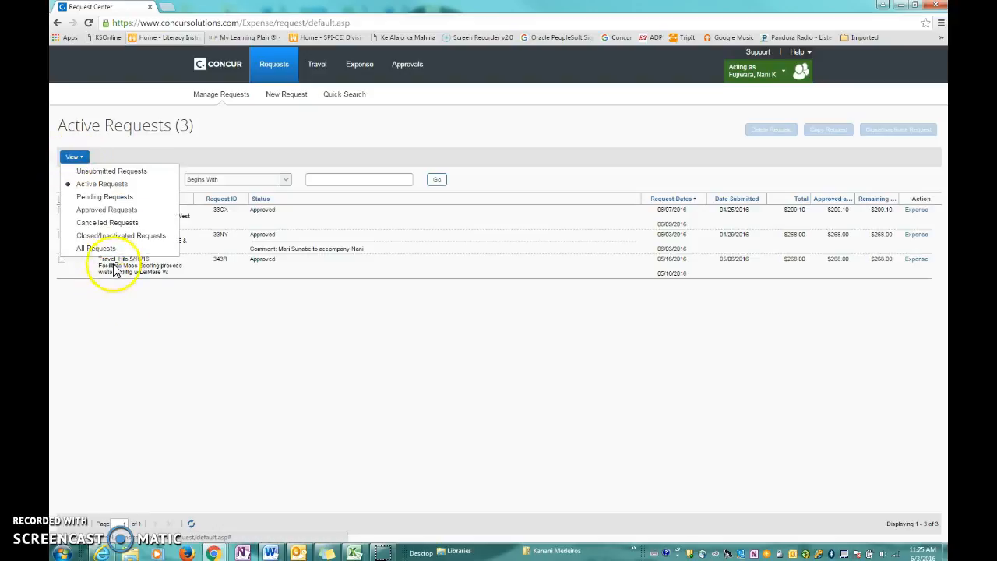
{"action": "left_click", "coordinate": [111, 250]}
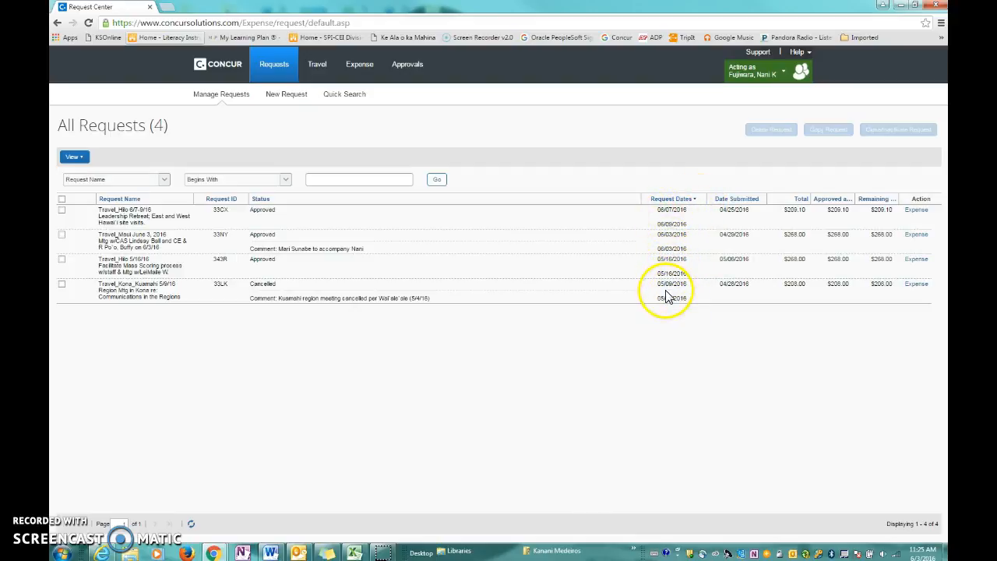
{"action": "left_click", "coordinate": [221, 72]}
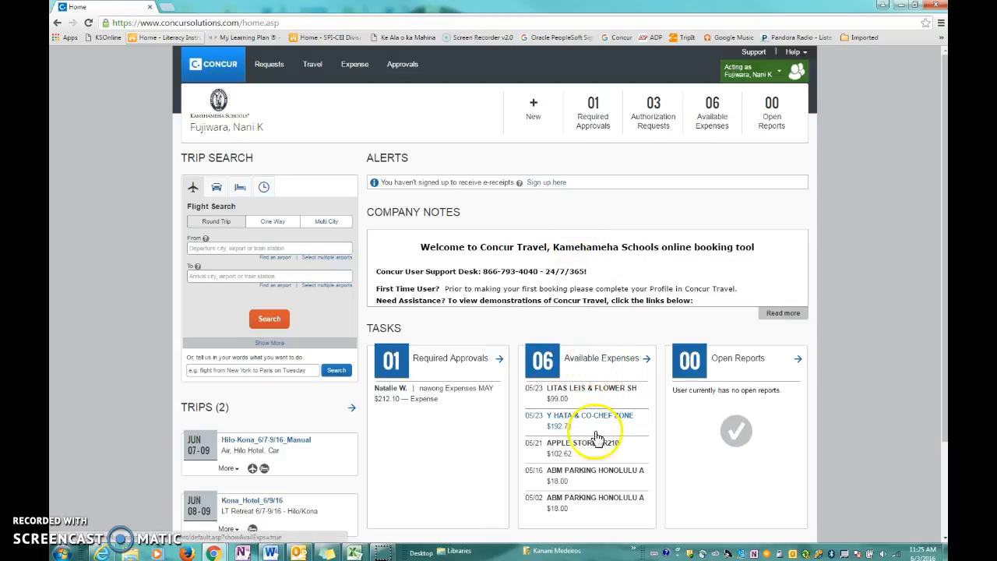
Start a new expense report named with the employee's username plus "Expenses MAY" and give it the business purpose "May pcard reconciliation"
{"action": "mouse_move", "coordinate": [536, 123]}
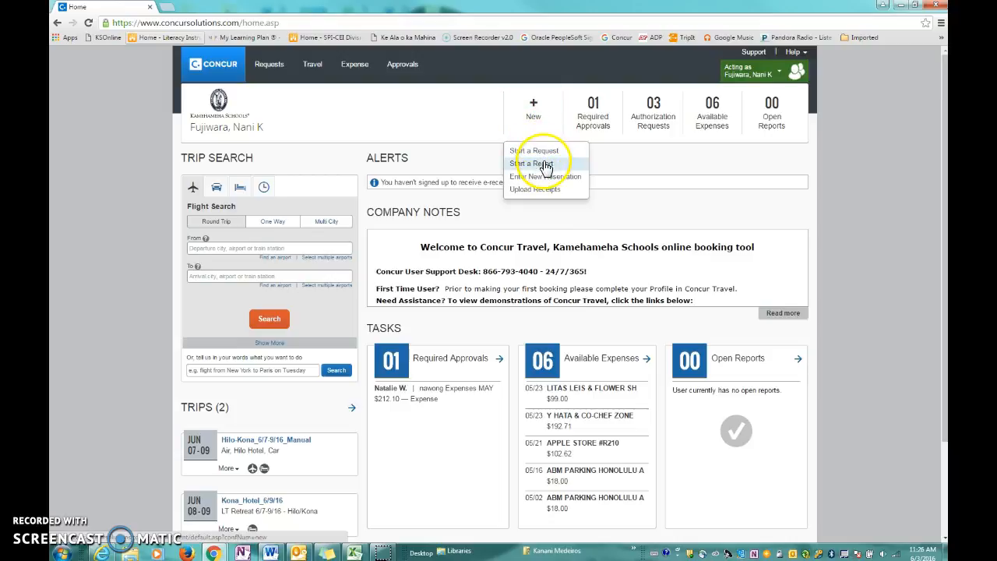
{"action": "left_click", "coordinate": [548, 163]}
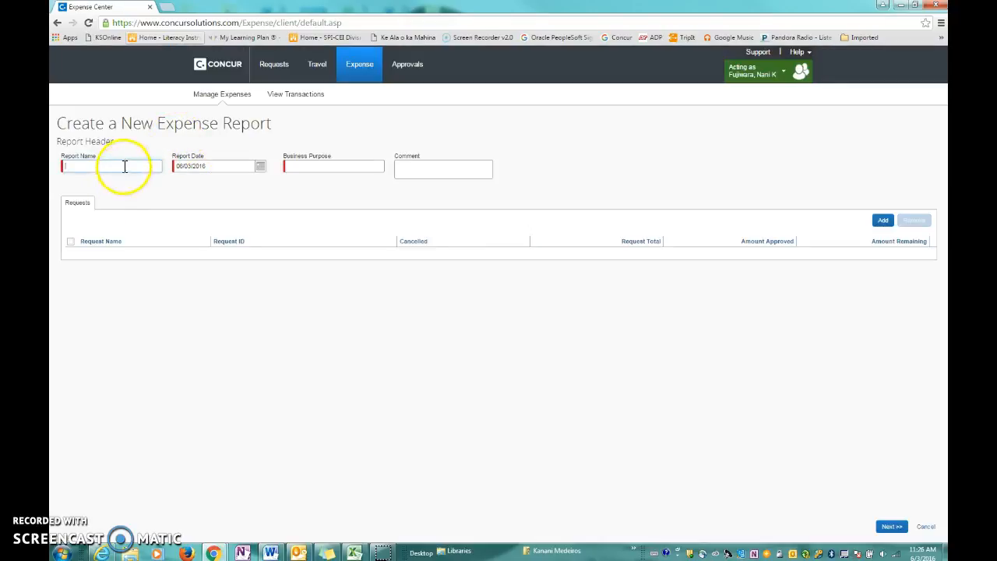
{"action": "type", "text": "na"}
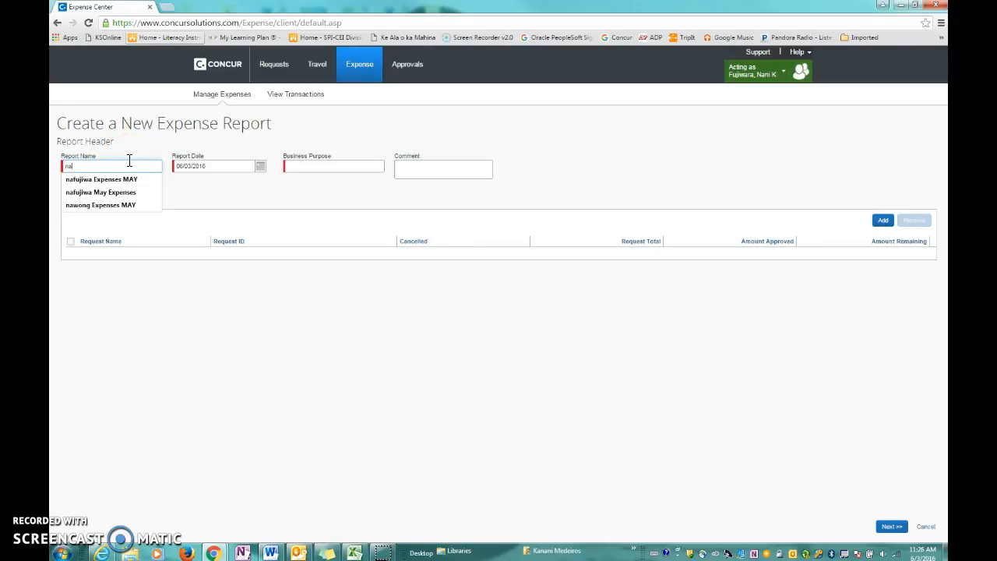
{"action": "left_click", "coordinate": [132, 180]}
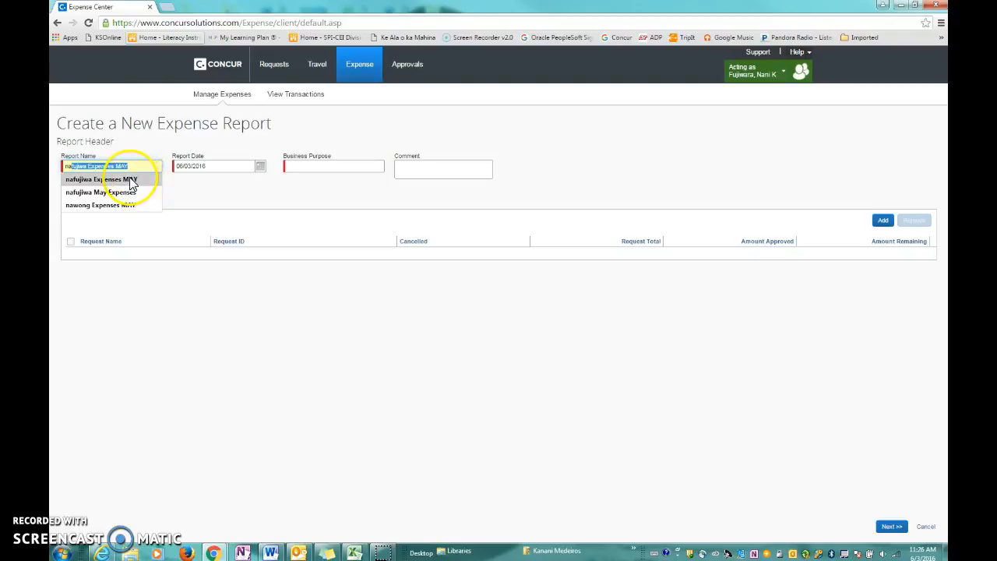
{"action": "left_click", "coordinate": [132, 180]}
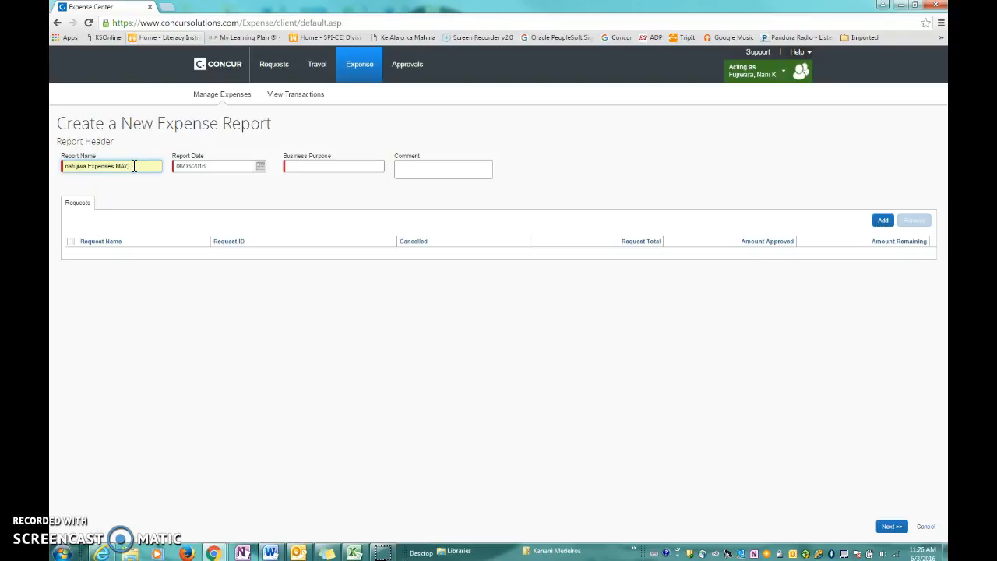
{"action": "left_click", "coordinate": [301, 167]}
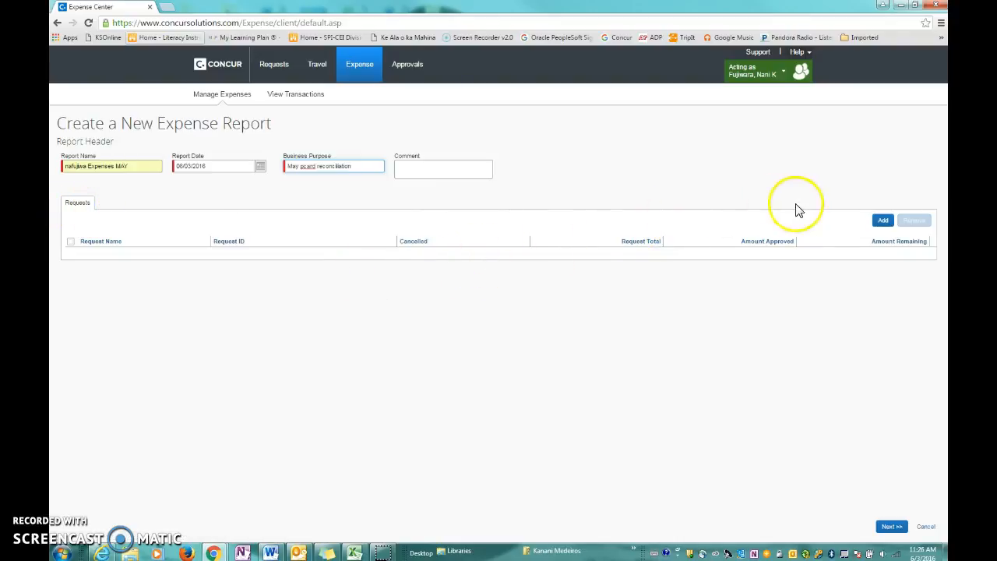
Add the requests Travel_Hilo 5/16/16, Travel_Hilo 6/7-9/16 and Travel_Kona_Kuamahi 5/9/16 to the new expense report
{"action": "left_click", "coordinate": [881, 224]}
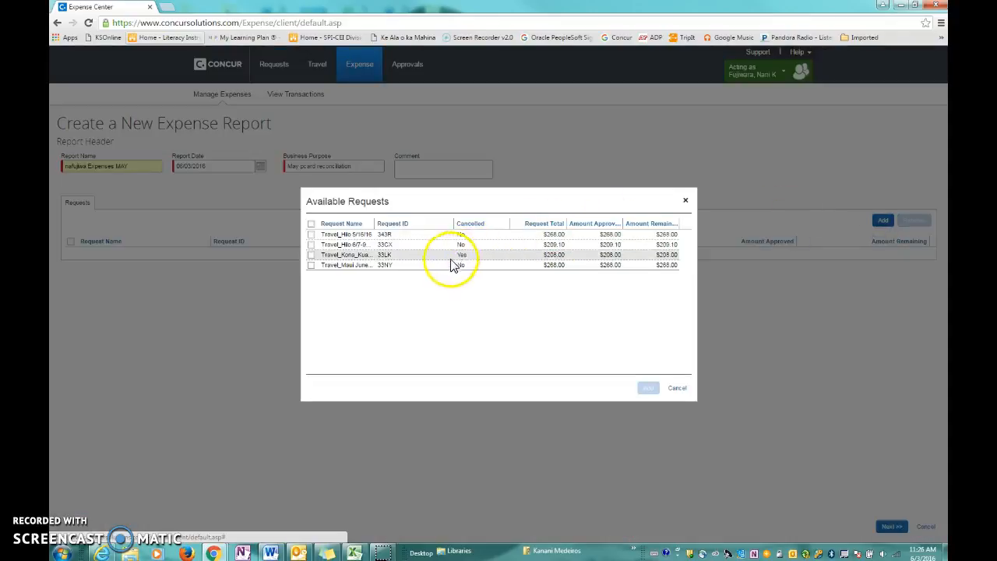
{"action": "left_click_drag", "start_coordinate": [372, 224], "coordinate": [421, 225]}
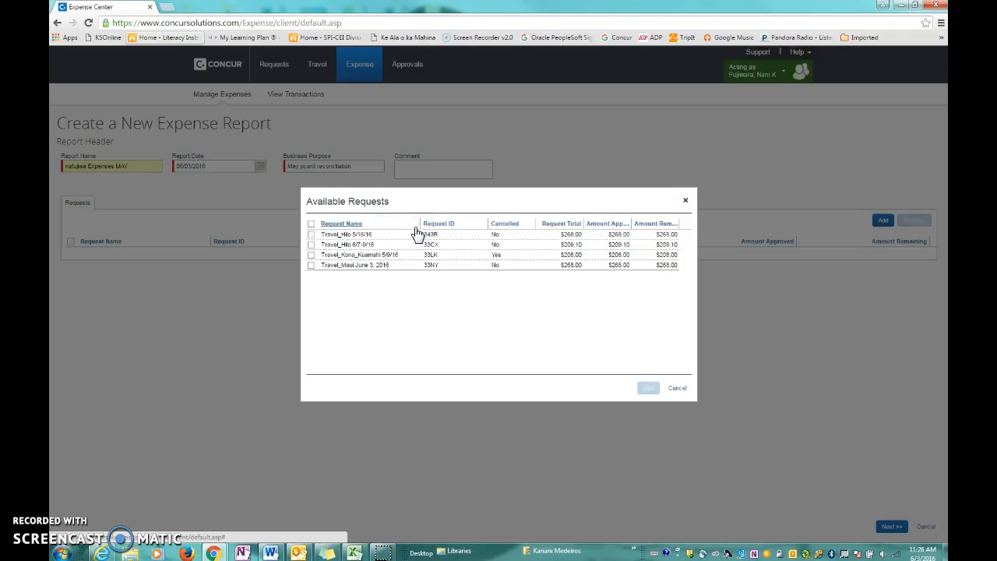
{"action": "left_click", "coordinate": [312, 232]}
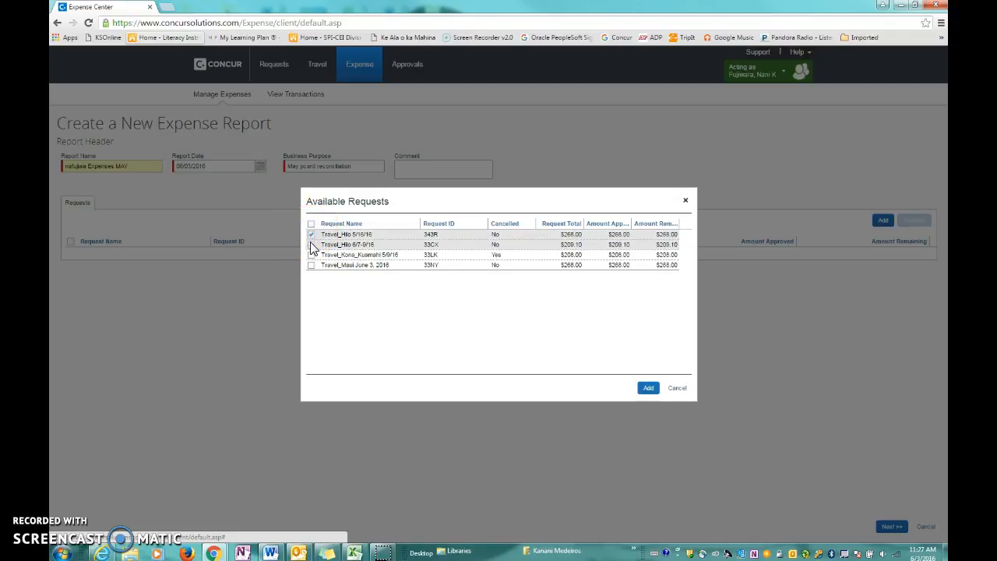
{"action": "left_click", "coordinate": [312, 244]}
{"action": "left_click", "coordinate": [312, 254]}
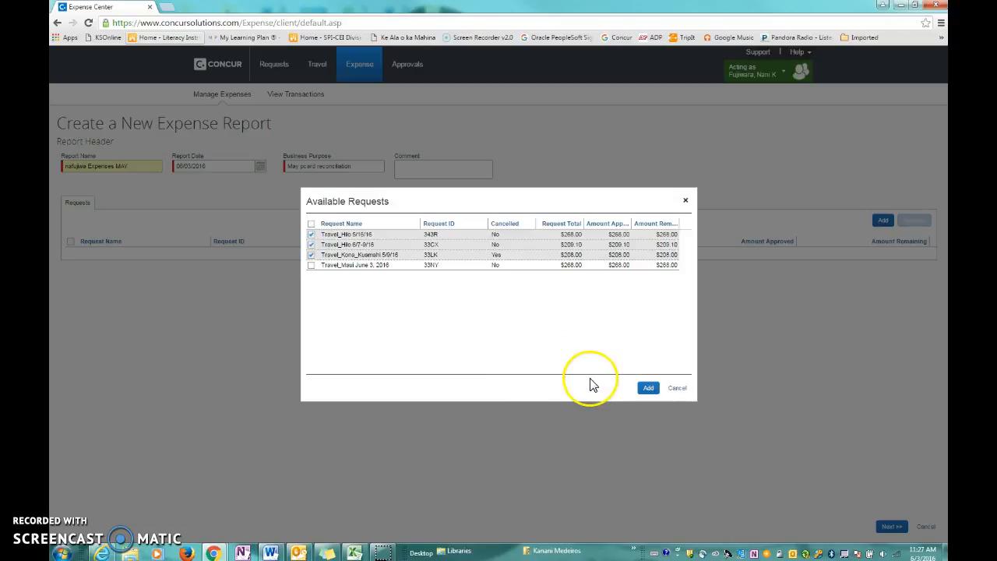
{"action": "left_click", "coordinate": [311, 223]}
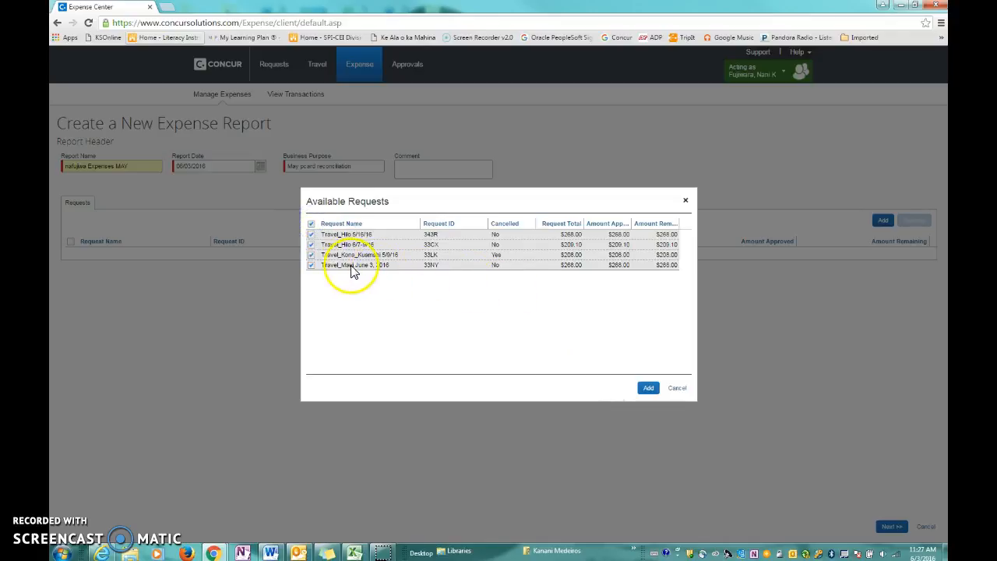
{"action": "left_click", "coordinate": [310, 265]}
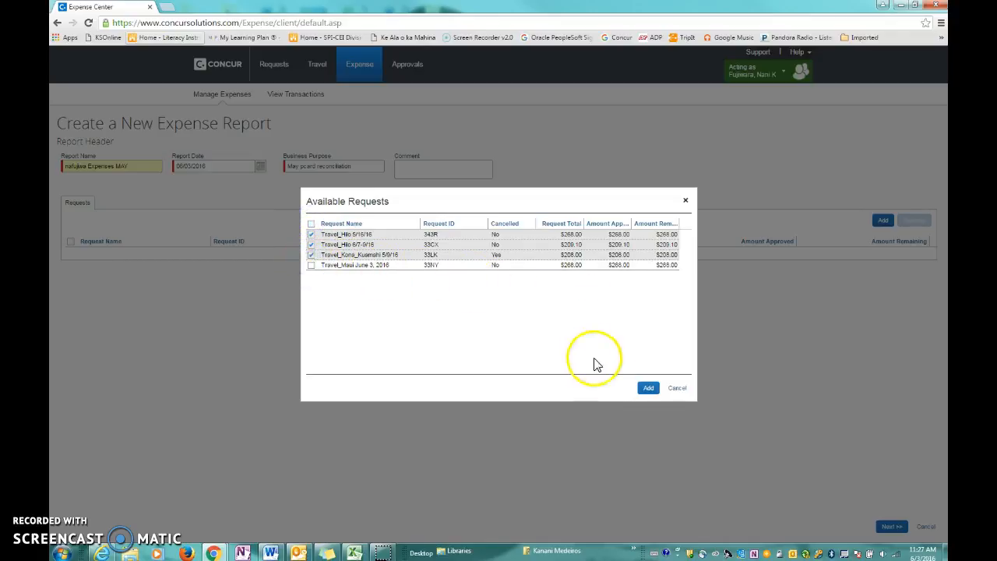
{"action": "left_click", "coordinate": [649, 389]}
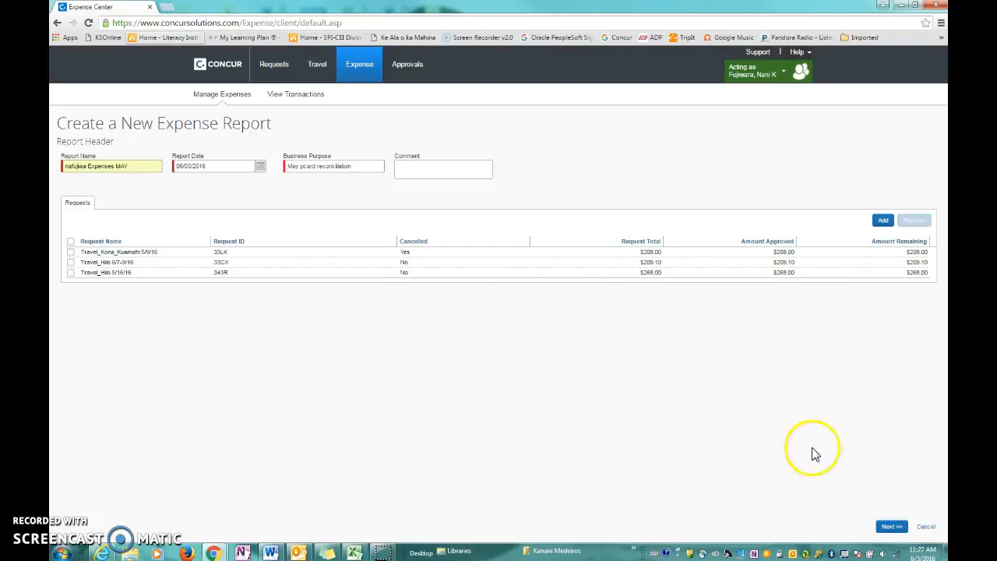
Proceed from the report header and declare that the report includes no travel allowance expenses
{"action": "left_click", "coordinate": [891, 527]}
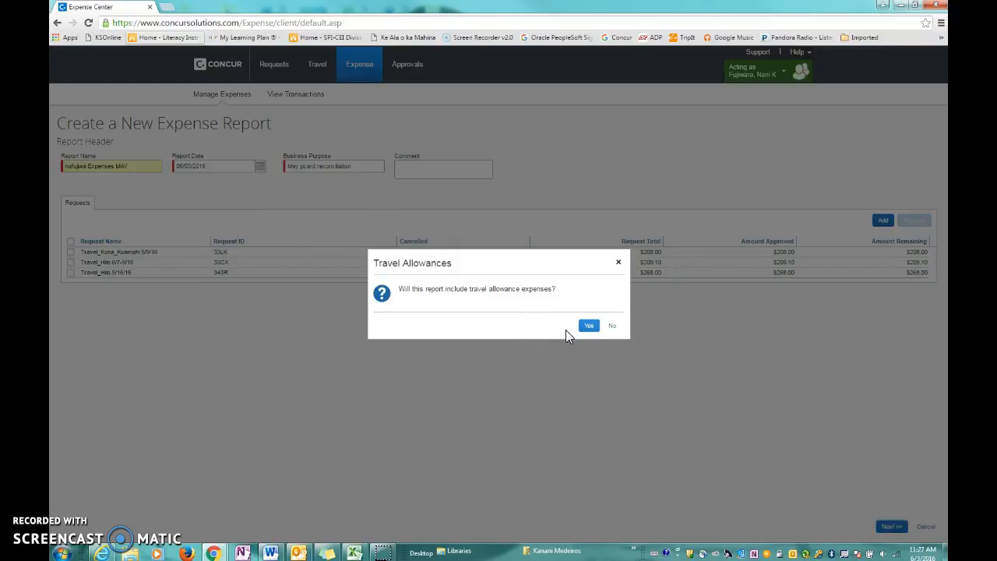
{"action": "left_click", "coordinate": [588, 327]}
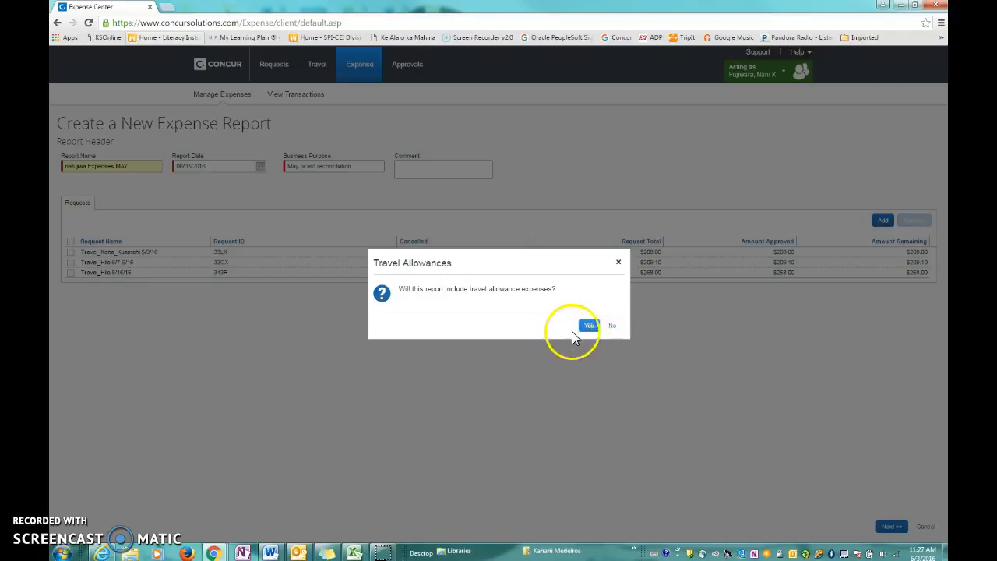
{"action": "left_click", "coordinate": [609, 328]}
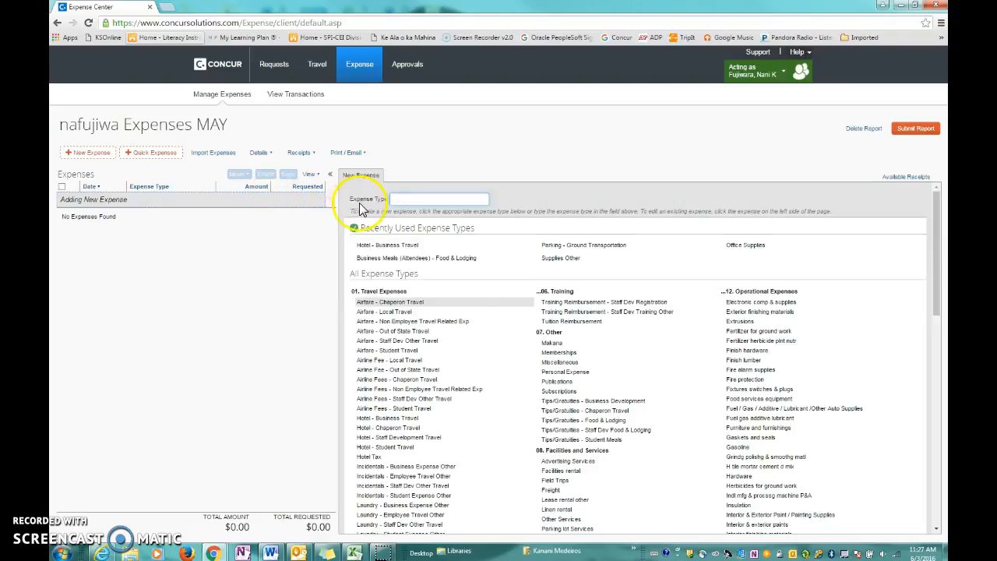
Import all available card expenses into the current expense report
{"action": "left_click", "coordinate": [219, 154]}
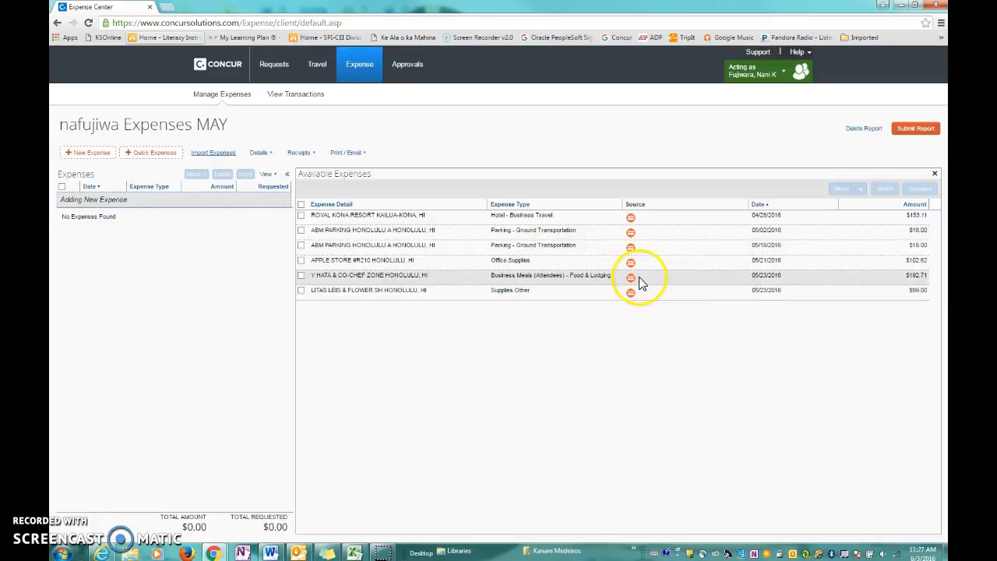
{"action": "left_click", "coordinate": [301, 205]}
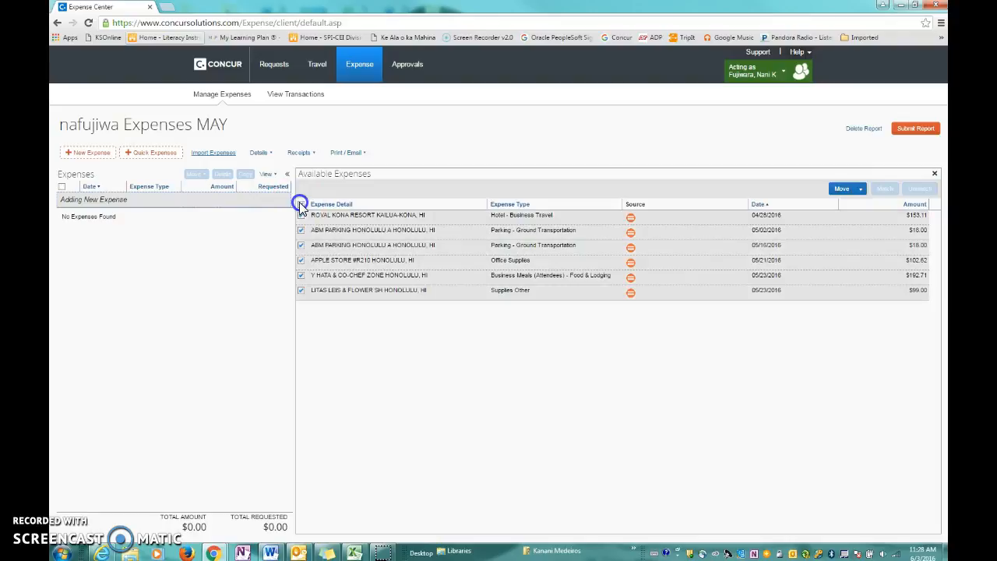
{"action": "left_click", "coordinate": [862, 195]}
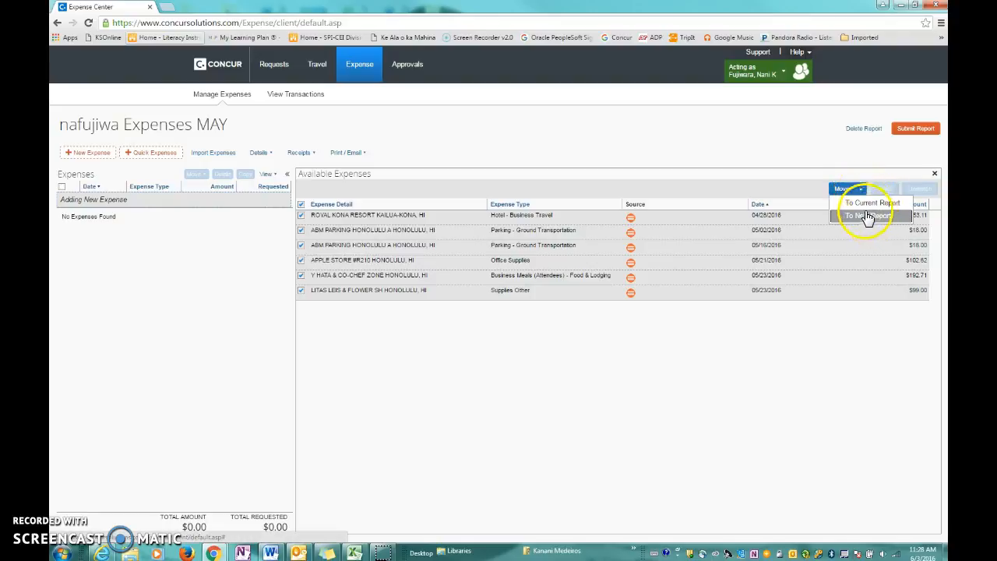
{"action": "left_click", "coordinate": [844, 161]}
{"action": "left_click", "coordinate": [844, 191]}
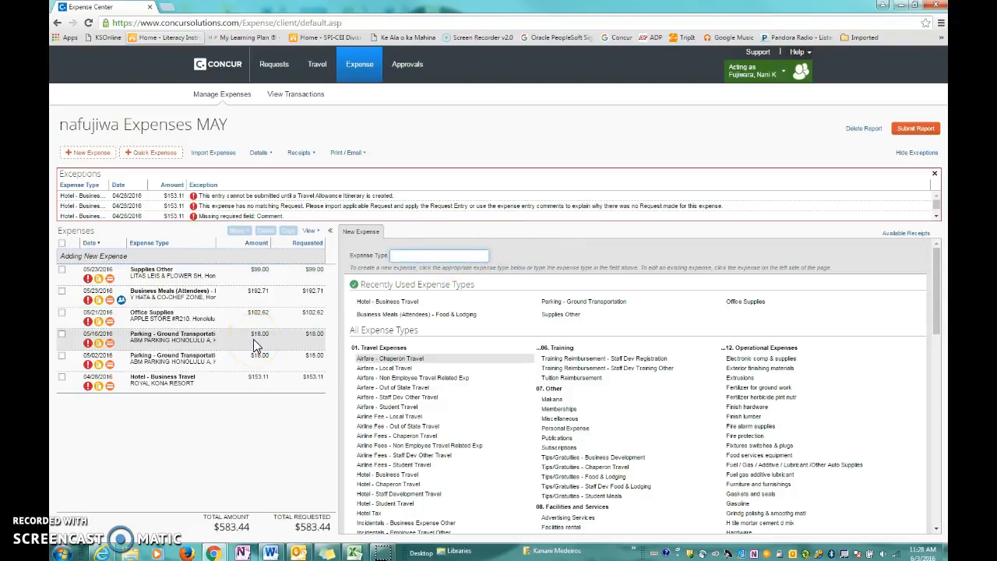
Give the 05/16/2016 parking expense the comment "parking for travel to Hilo to facilitate and assist in Mass Scoring"
{"action": "left_click", "coordinate": [231, 341]}
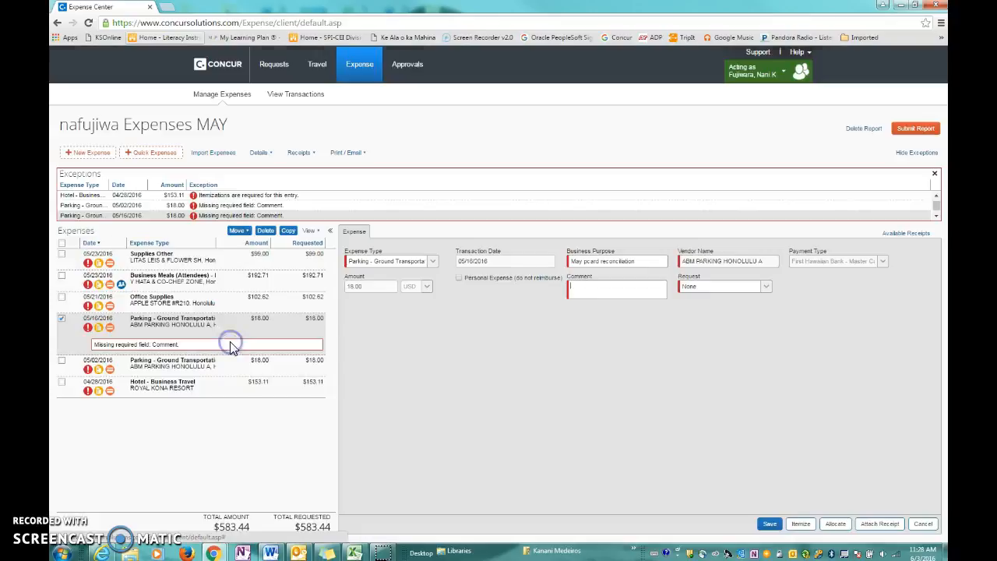
{"action": "left_click", "coordinate": [613, 285]}
{"action": "type", "text": "parking for travel"}
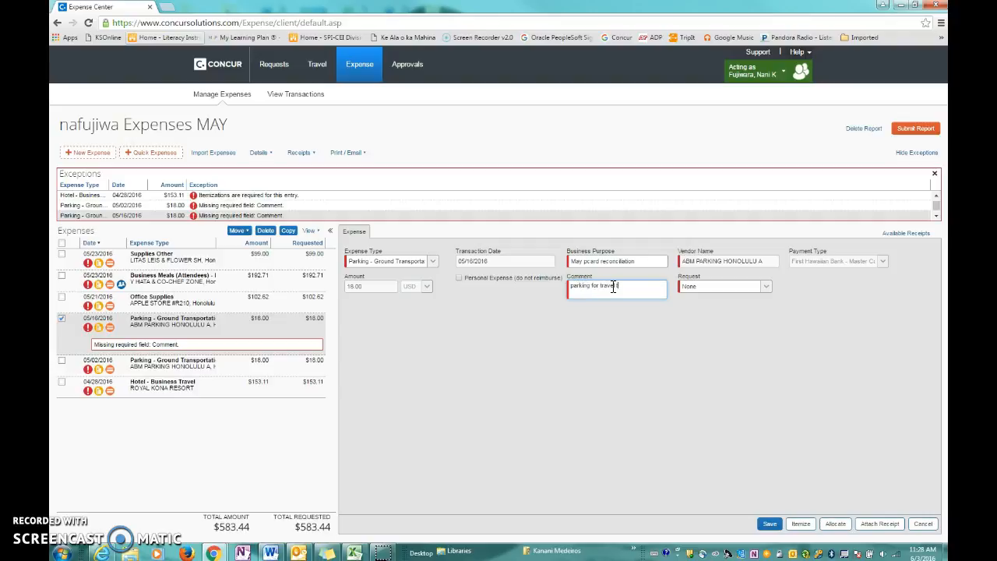
{"action": "type", "text": " to"}
{"action": "key", "text": "BackSpace"}
{"action": "key", "text": "BackSpace"}
{"action": "key", "text": "BackSpace"}
{"action": "key", "text": "BackSpace"}
{"action": "key", "text": "BackSpace"}
{"action": "key", "text": "BackSpace"}
{"action": "key", "text": "BackSpace"}
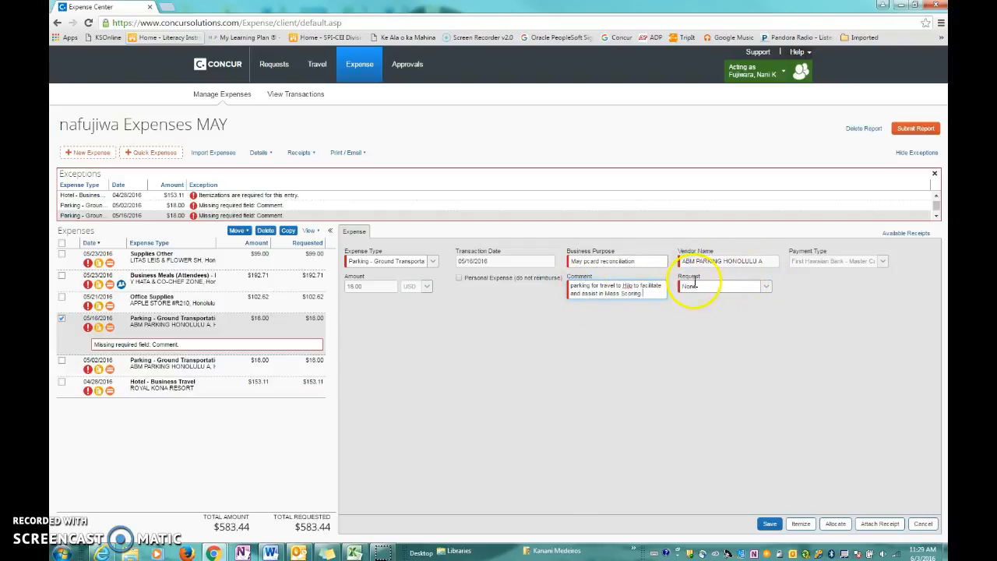
Link the 05/16/2016 parking expense to the Travel_Hilo 5/16/16 request and save the expense
{"action": "left_click", "coordinate": [766, 287]}
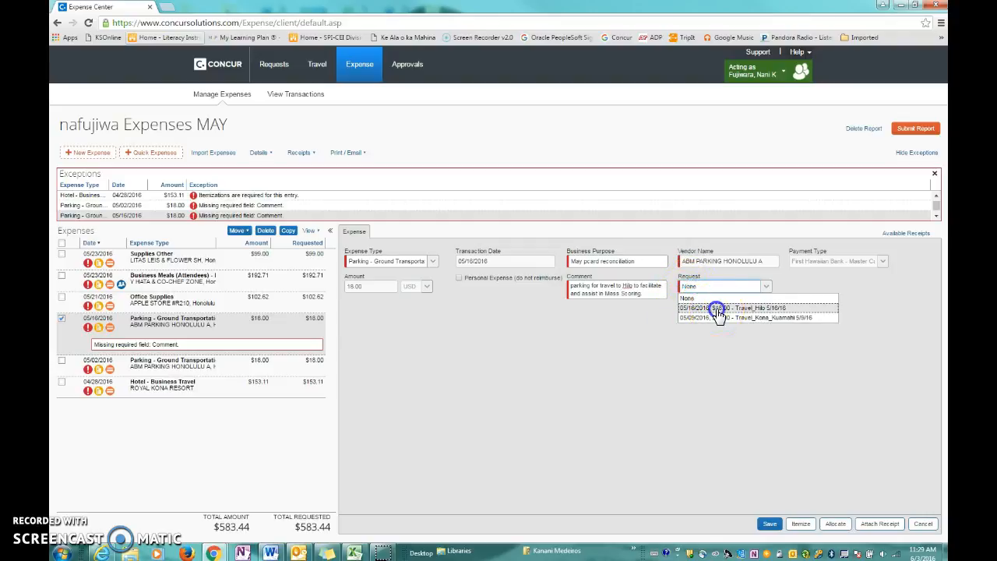
{"action": "left_click", "coordinate": [700, 307]}
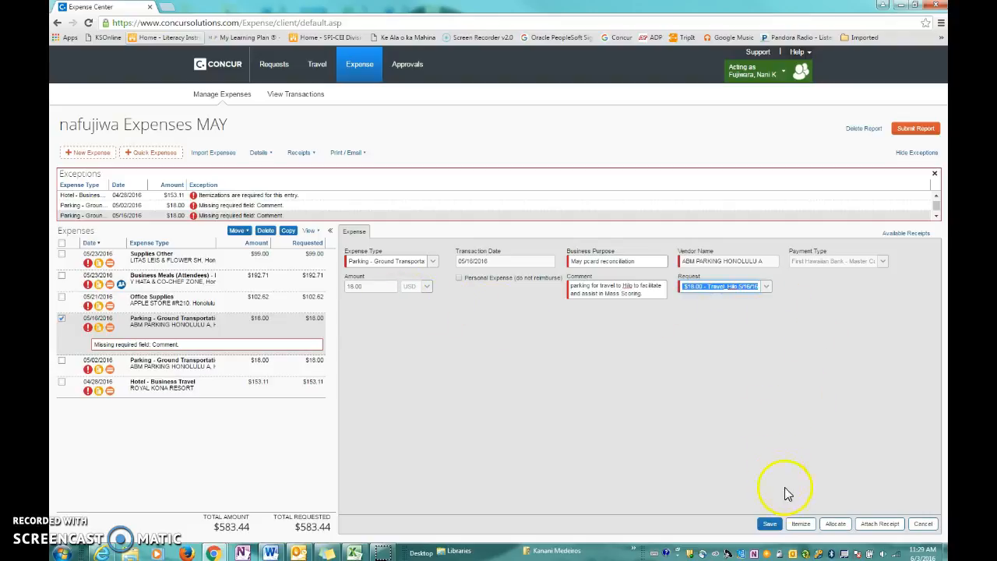
{"action": "left_click", "coordinate": [769, 523]}
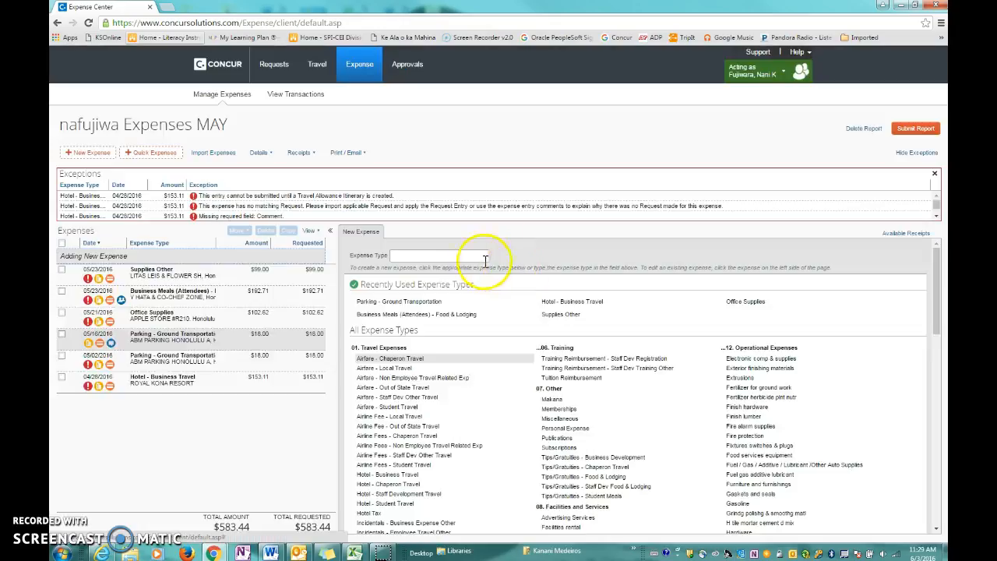
Attach the available April 11 parking receipt PDF to the 05/16/2016 parking expense and save the expense
{"action": "left_click", "coordinate": [272, 333]}
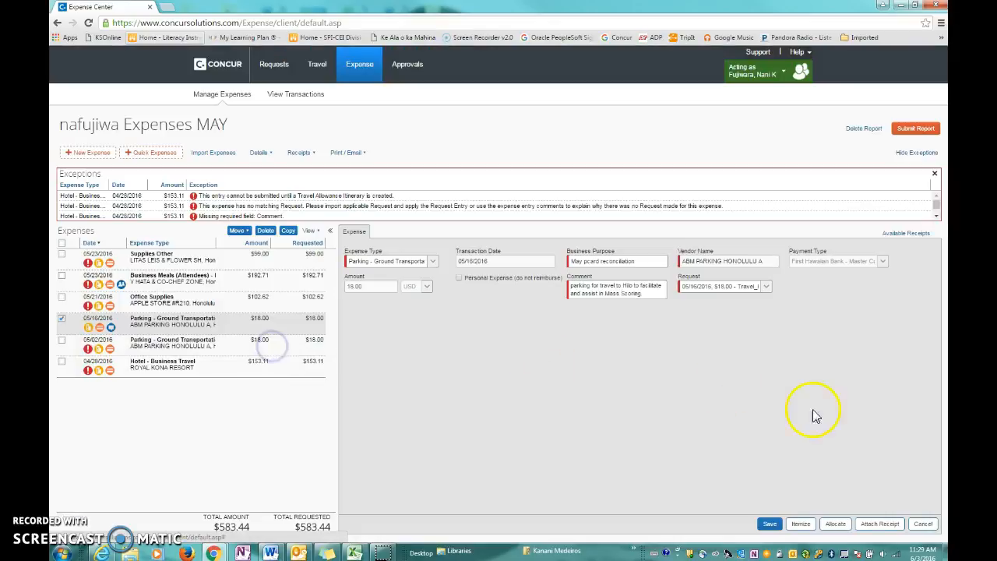
{"action": "left_click", "coordinate": [879, 523]}
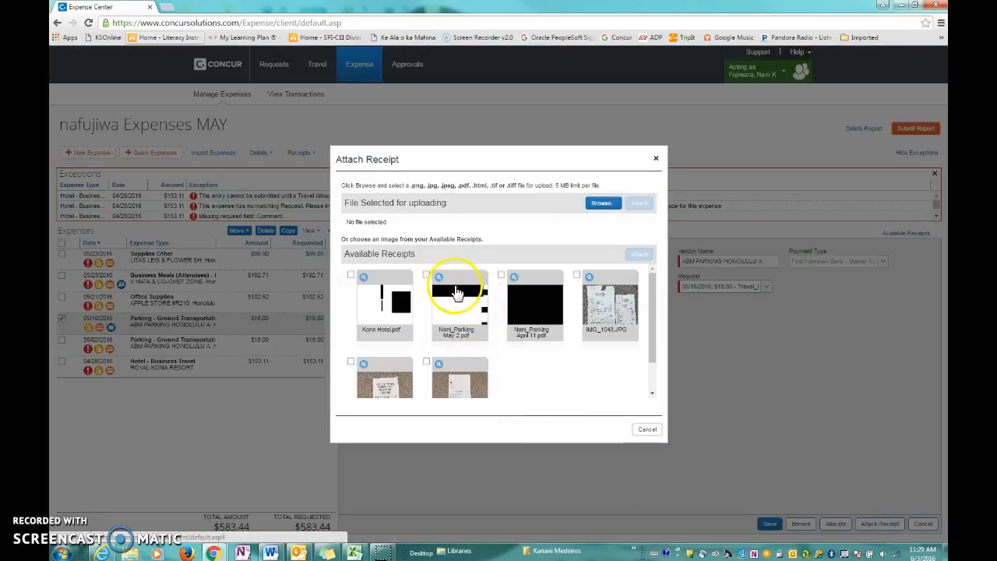
{"action": "left_click_drag", "start_coordinate": [651, 334], "coordinate": [654, 363]}
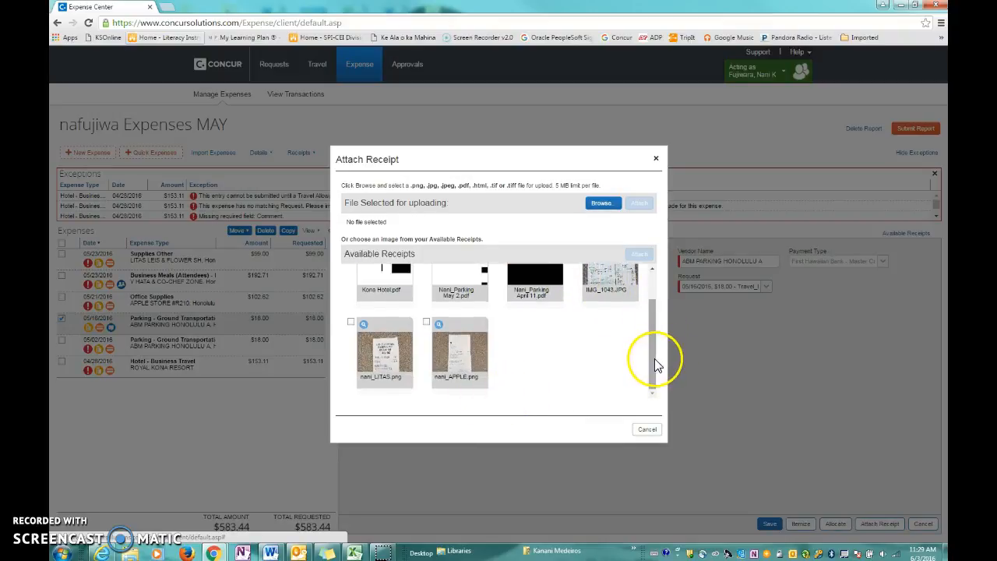
{"action": "left_click_drag", "start_coordinate": [655, 354], "coordinate": [675, 301]}
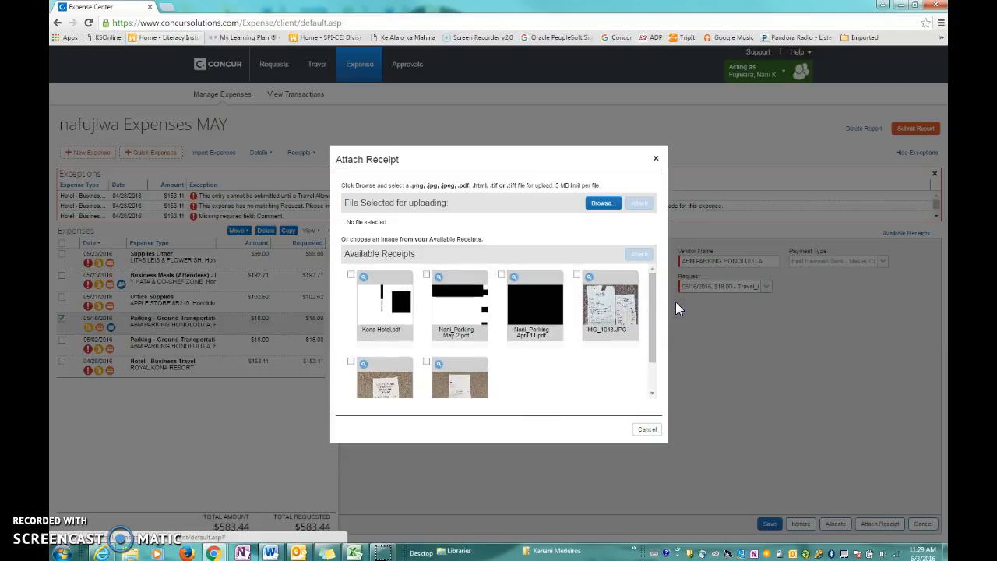
{"action": "left_click", "coordinate": [501, 275]}
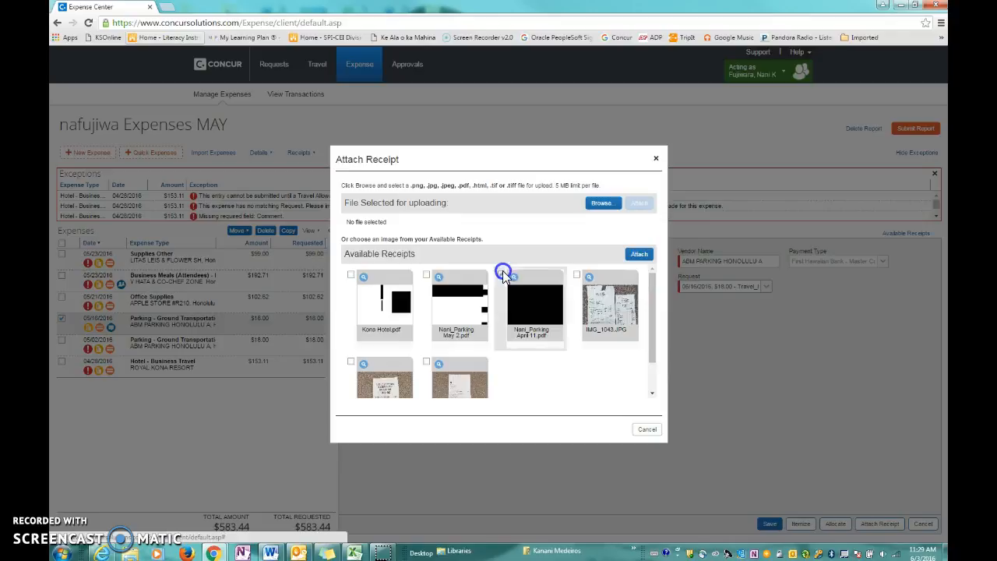
{"action": "left_click", "coordinate": [639, 257]}
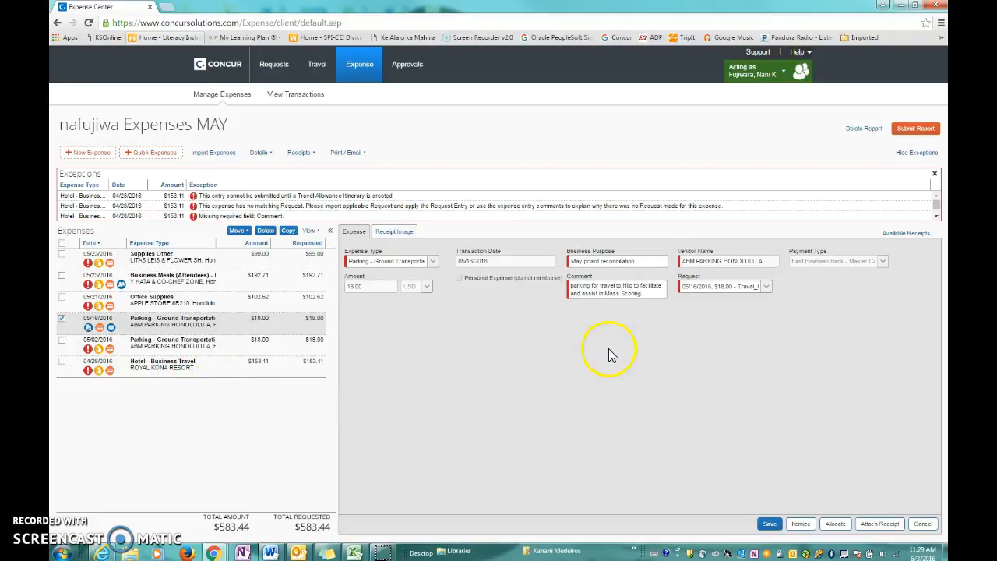
{"action": "left_click", "coordinate": [769, 523]}
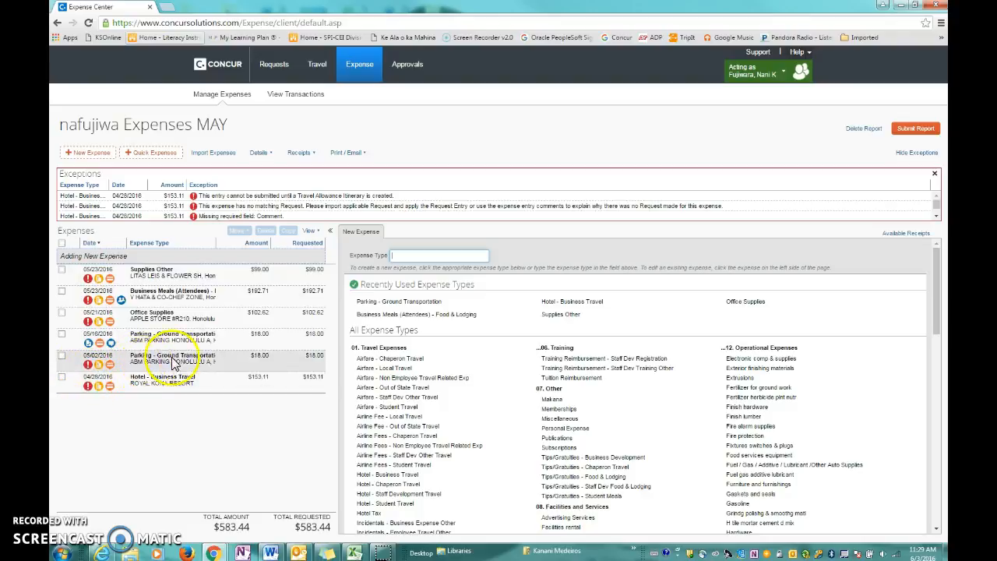
Reopen the saved 05/16/2016 parking expense
{"action": "left_click", "coordinate": [315, 338]}
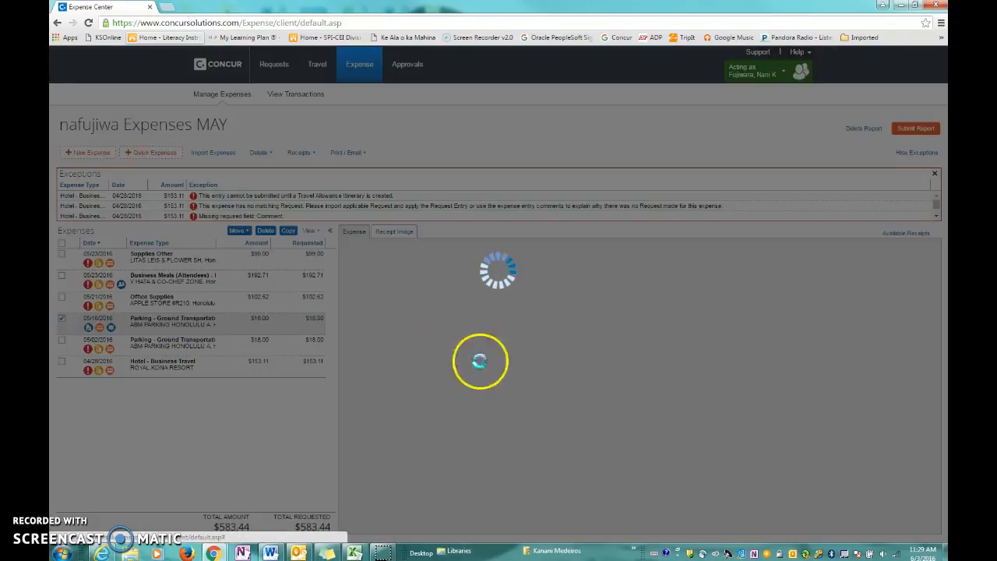